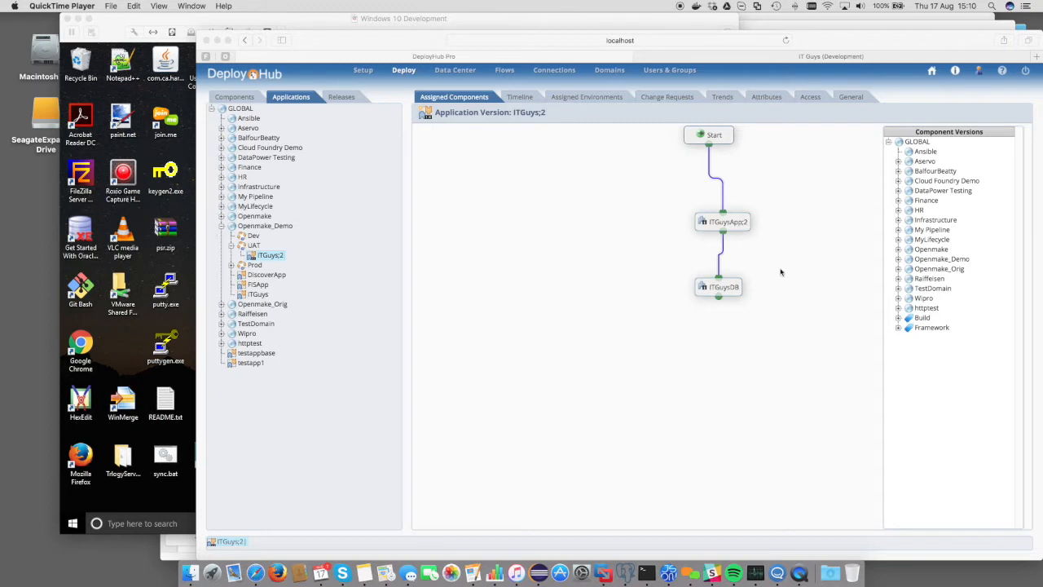
Check the deployed IT Guys web page in the other browser tab, then return to DeployHub
left_click(854, 58)
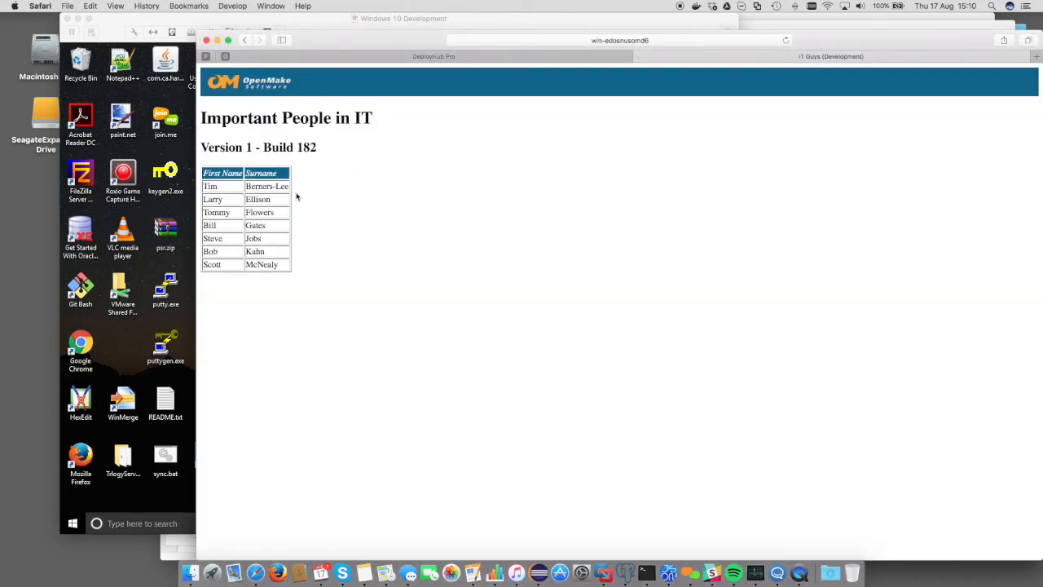
left_click(493, 60)
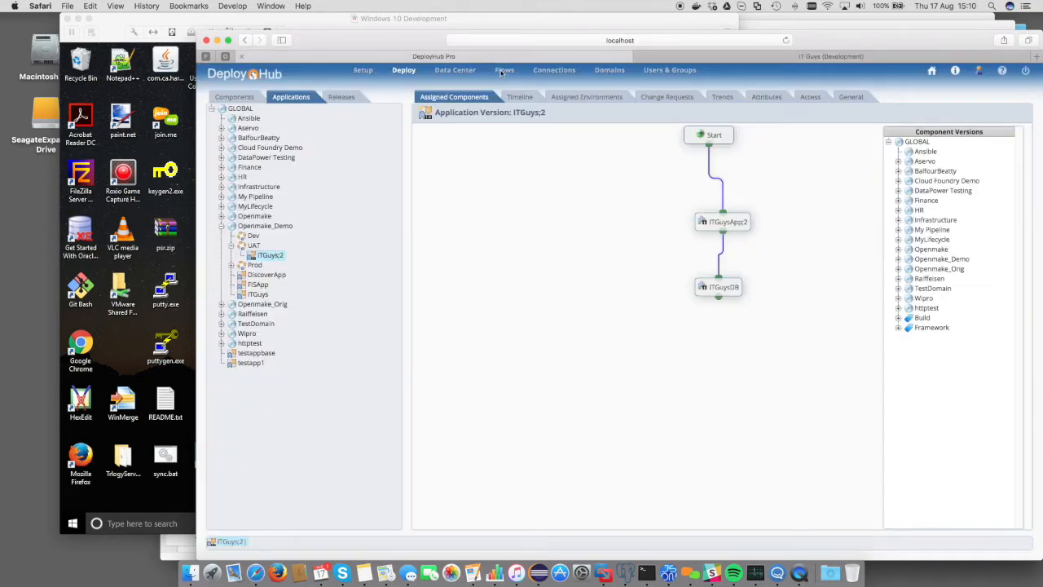
Open the ITGuysApp;2 component's general details and follow its pre-action AmendConfig to its workflow
right_click(727, 221)
left_click(756, 225)
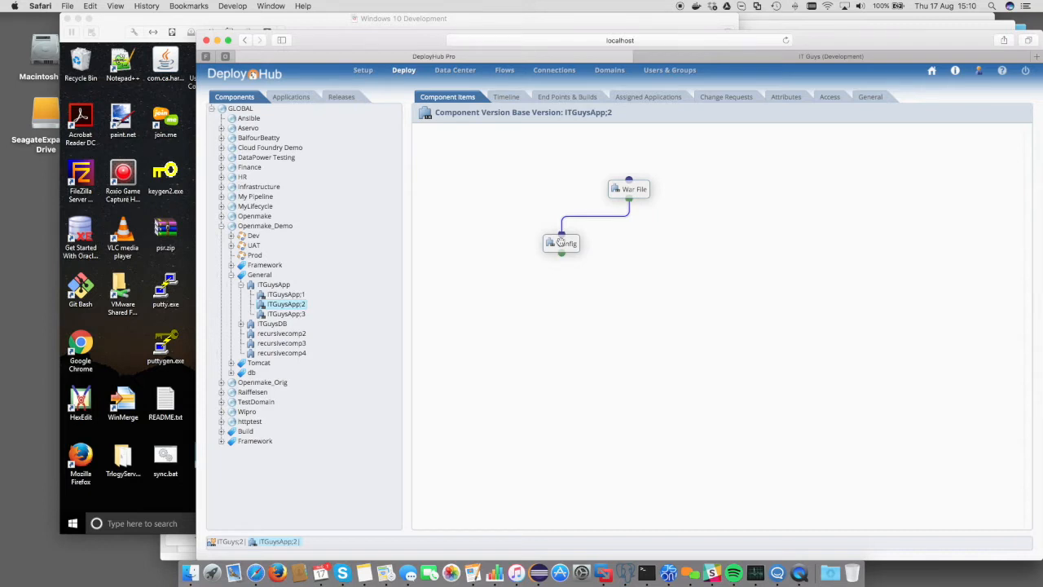
left_click(870, 96)
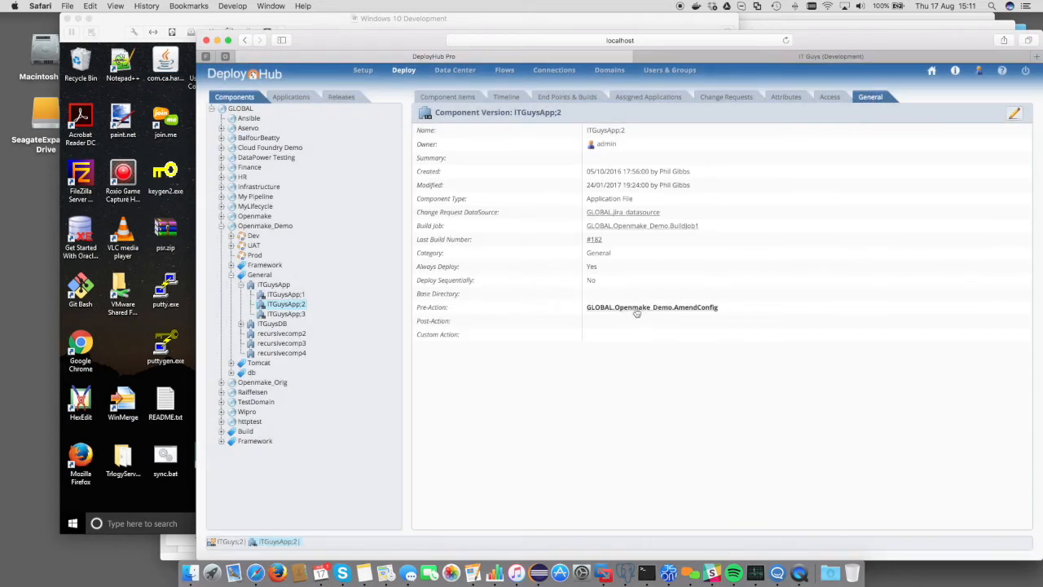
left_click(637, 308)
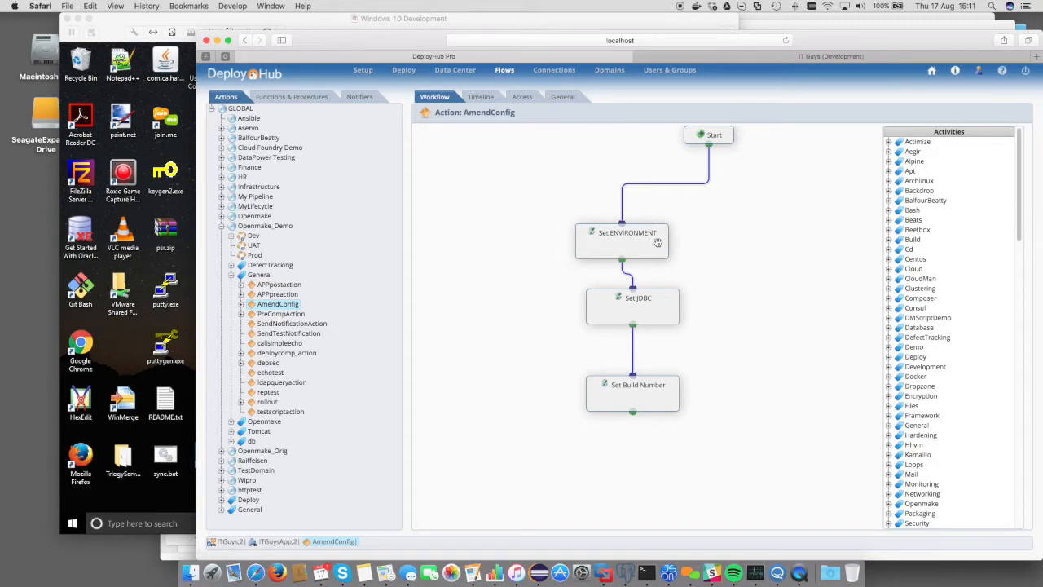
Inspect the details of the Set ENVIRONMENT and Set JDBC activities without changing them
right_click(656, 243)
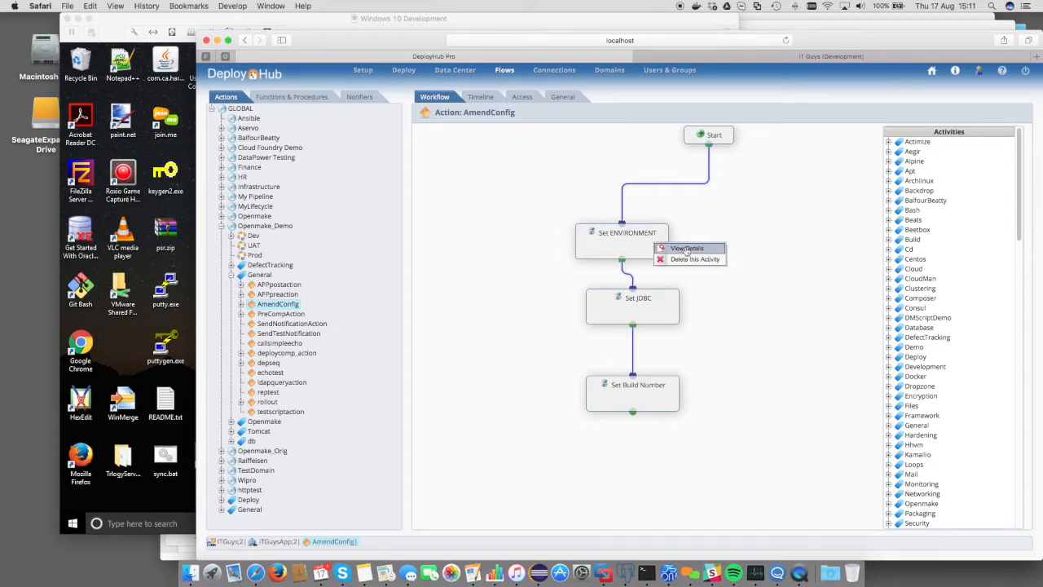
left_click(686, 249)
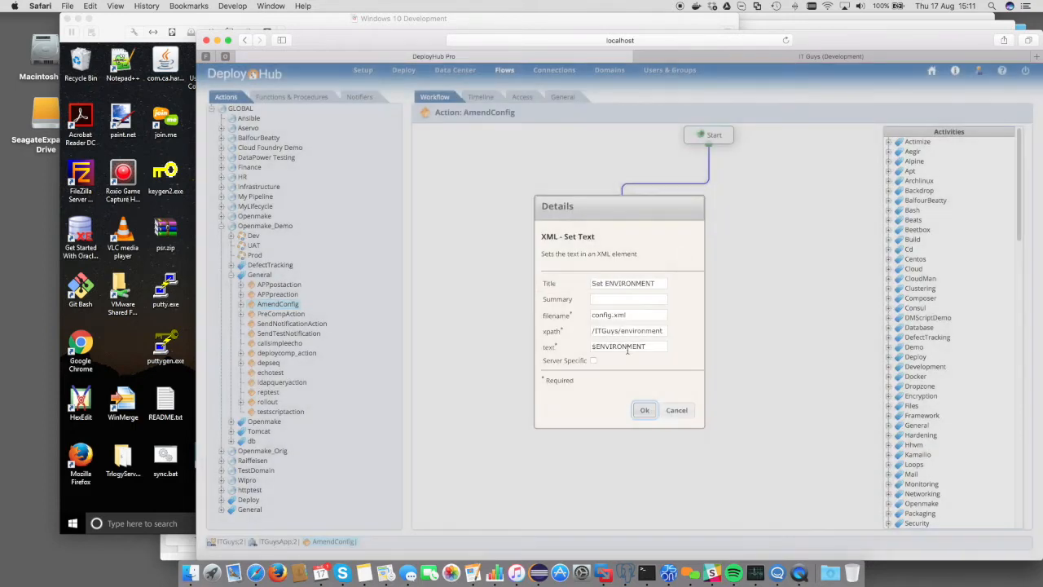
left_click(676, 412)
right_click(651, 311)
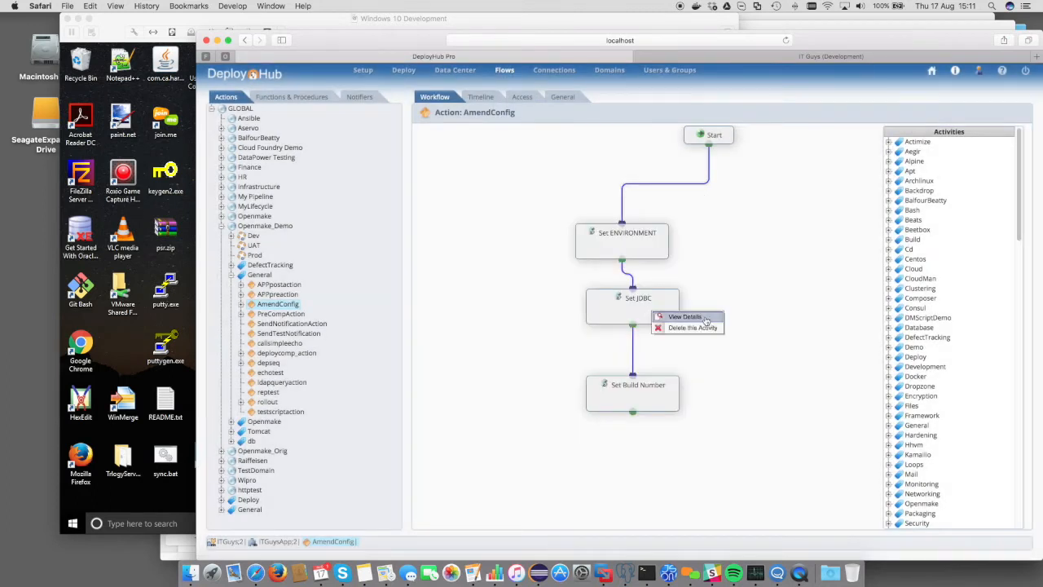
left_click(677, 317)
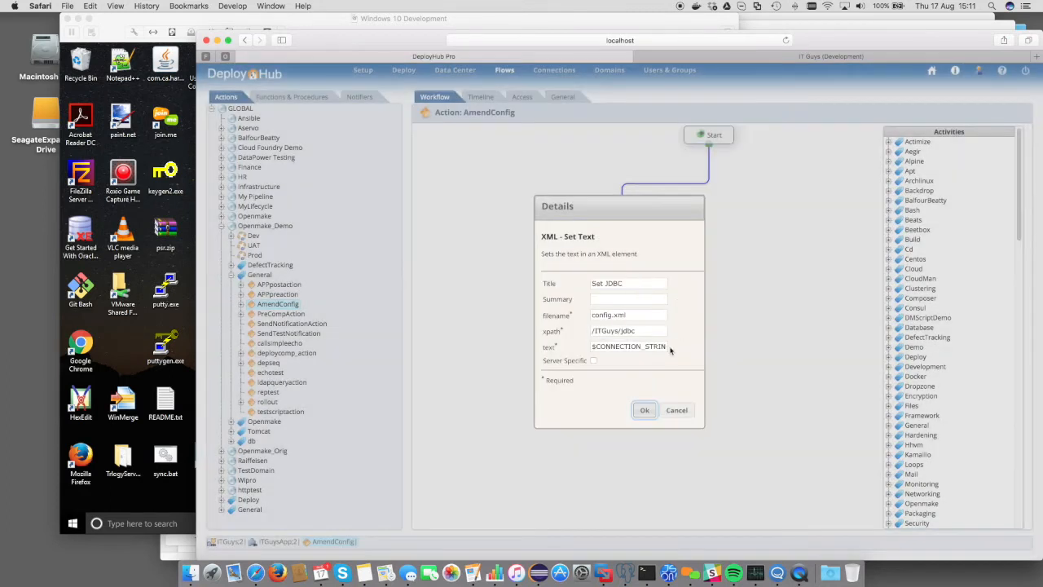
left_click(681, 411)
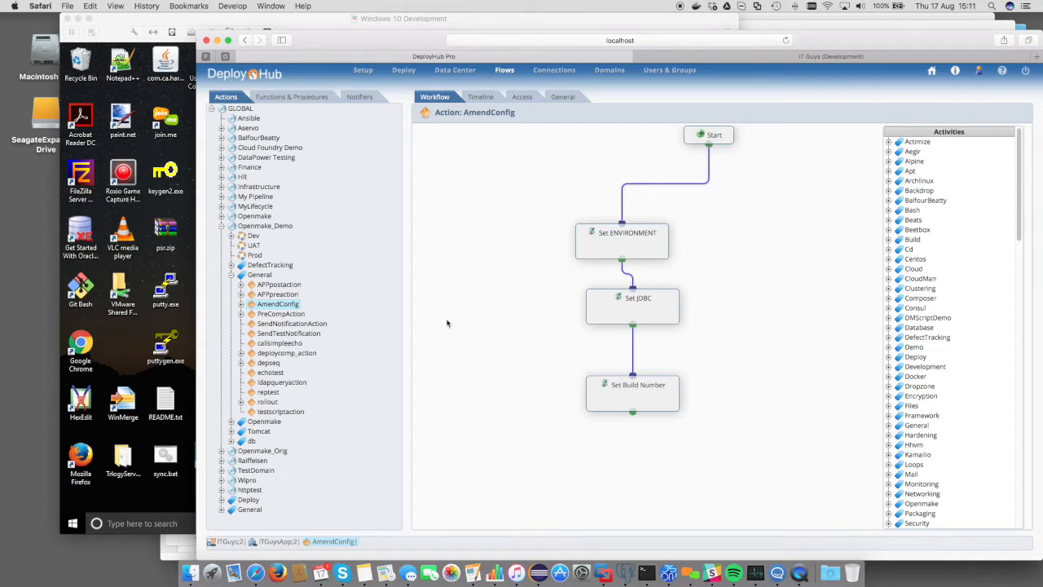
Switch to the Windows virtual machine, refresh the Services list, and return to DeployHub
left_click(115, 345)
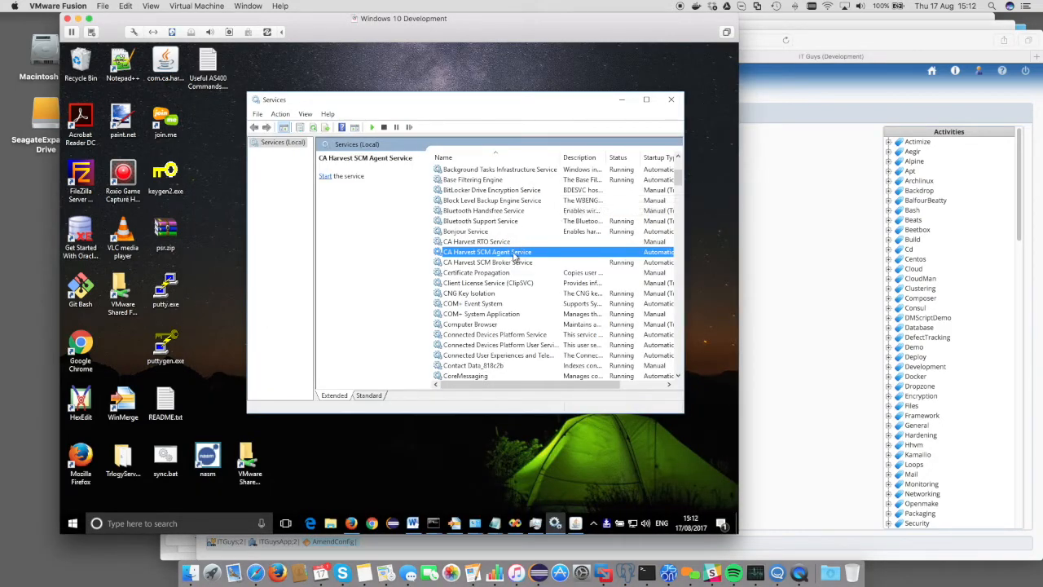
left_click(285, 117)
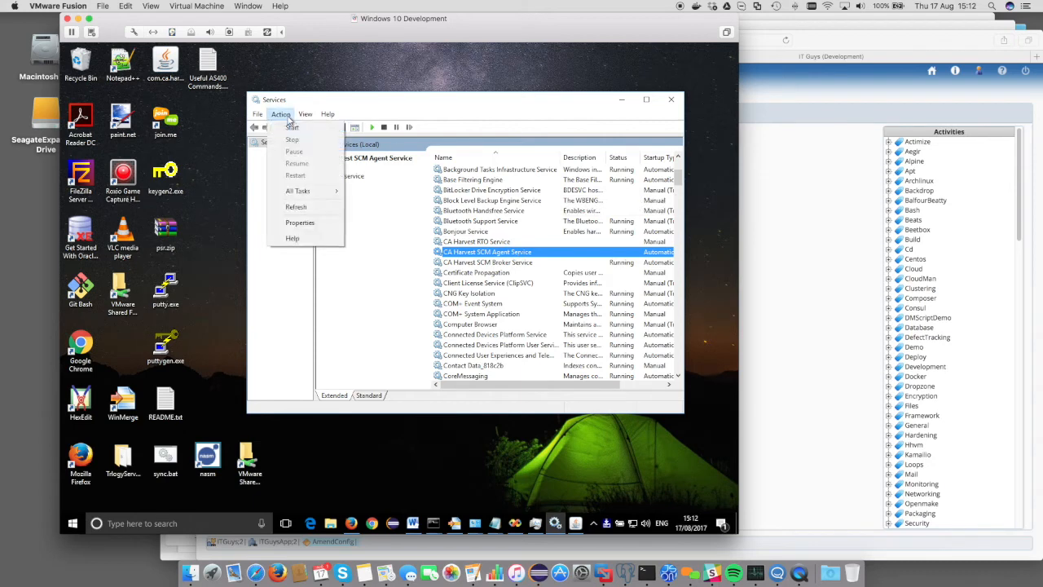
left_click(306, 210)
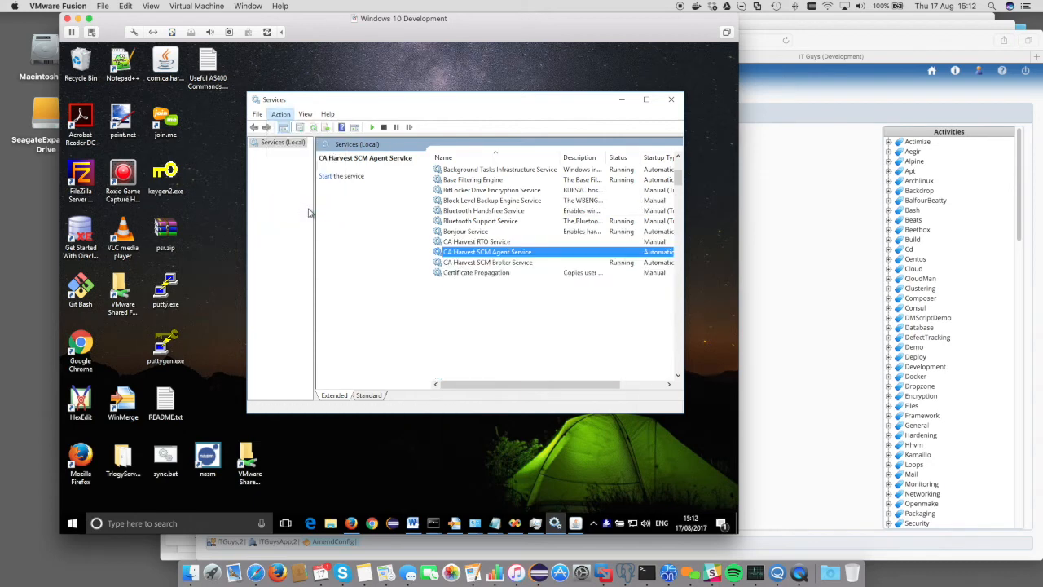
left_click(797, 277)
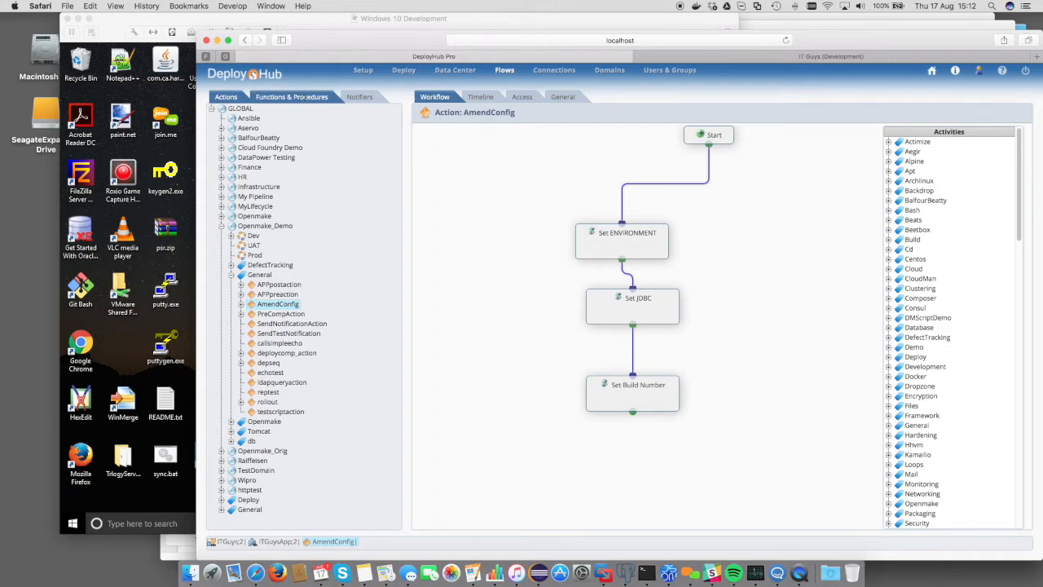
Start a new procedure in the Openmake_Demo domain named ServiceStart
left_click(306, 98)
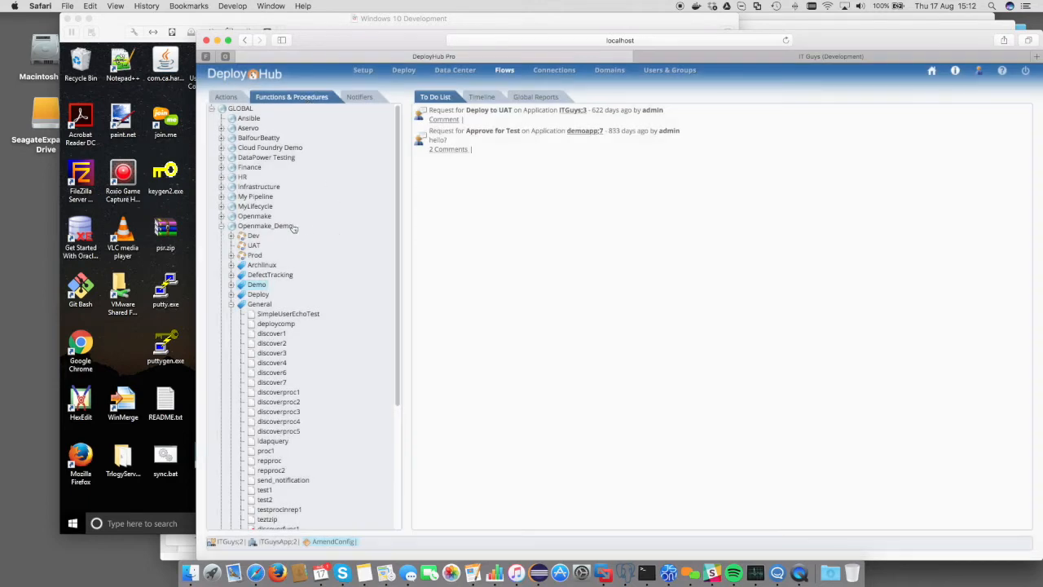
left_click(290, 227)
right_click(274, 233)
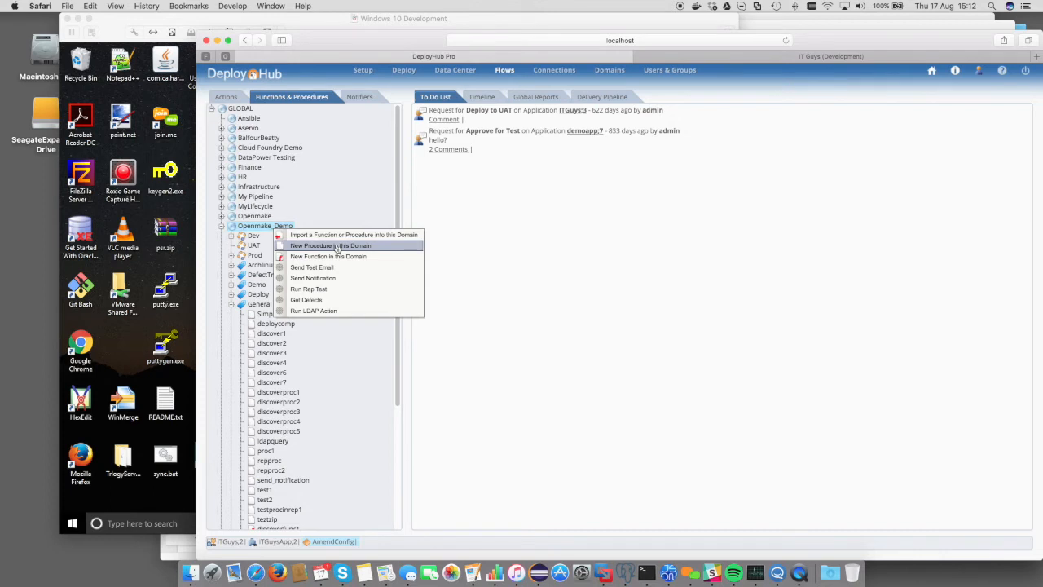
left_click(337, 246)
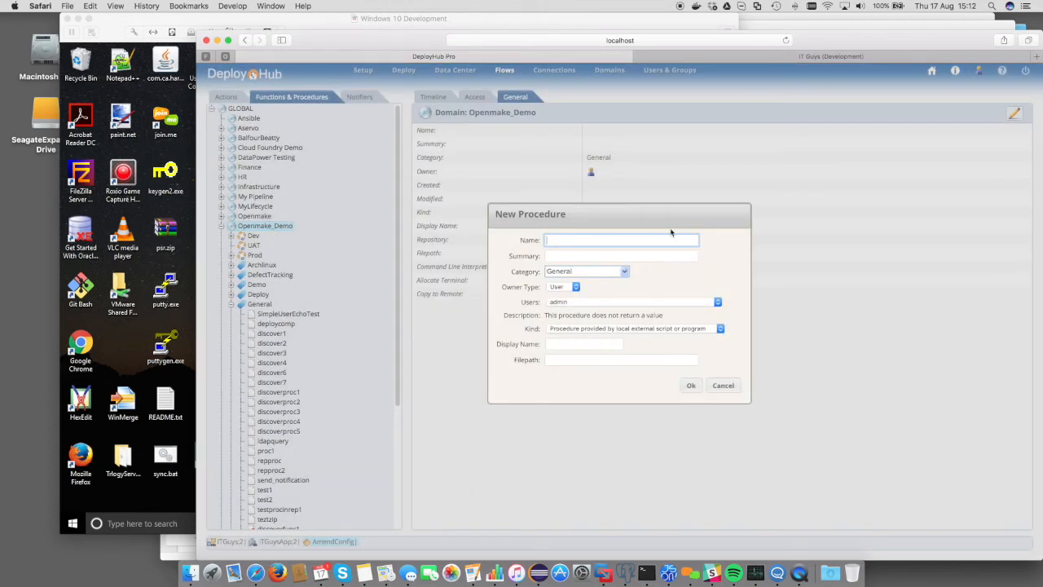
type("ServiceStart")
Set the procedure's category to Demo and its summary to "Starts the named service"
left_click(624, 271)
scroll(627, 285, "down", 3)
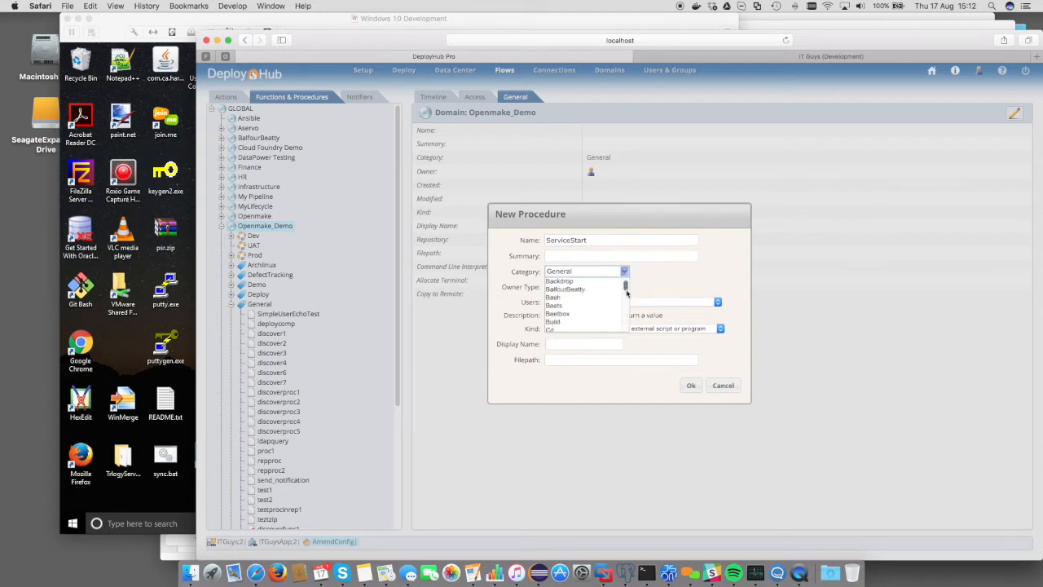
left_click(575, 302)
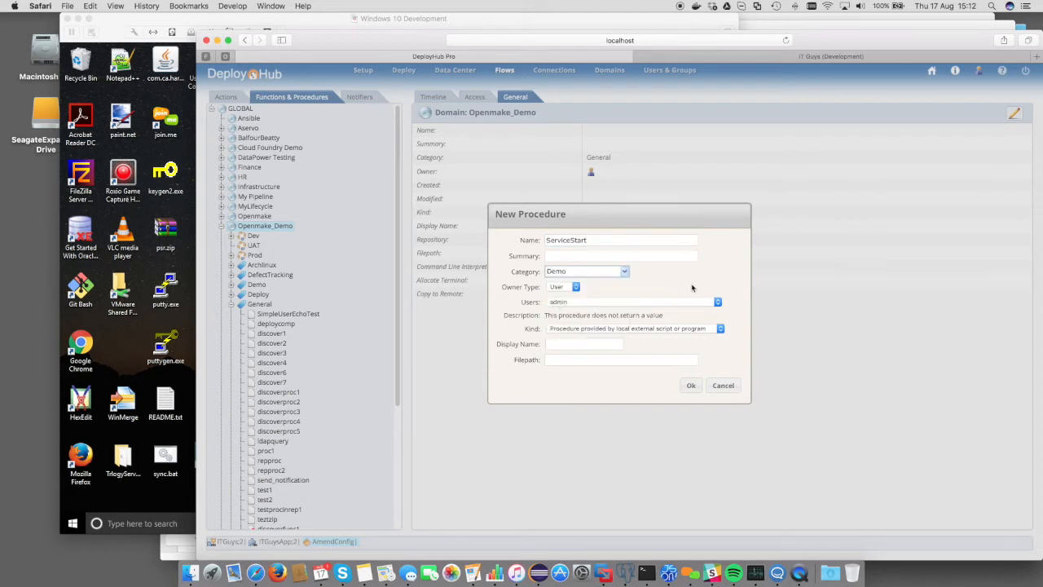
left_click(632, 258)
type("S")
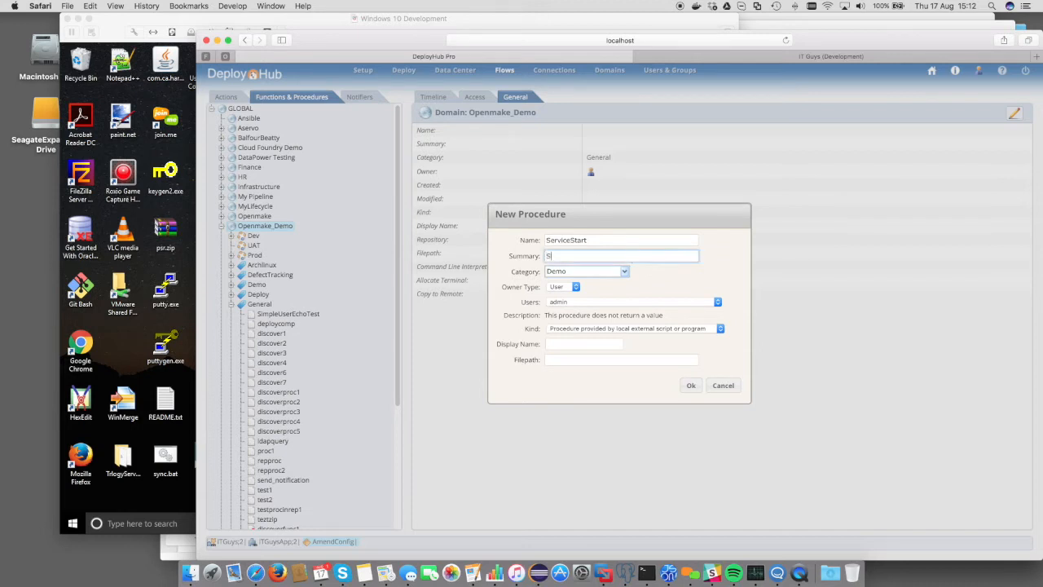
type("tarts the named service")
Set the kind to procedure provided by remote external script or program, the filepath to net, and save
left_click(580, 329)
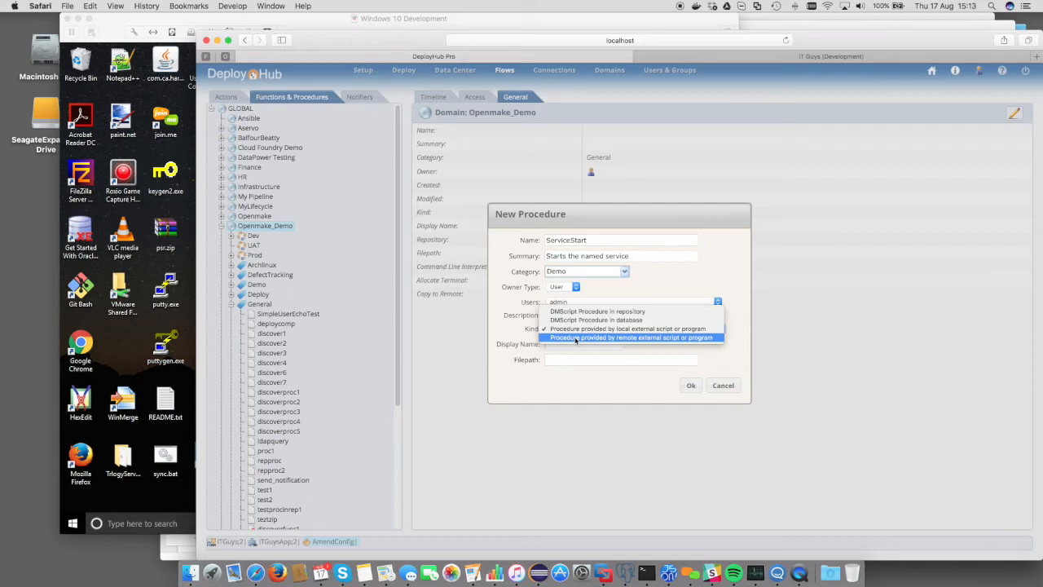
left_click(575, 338)
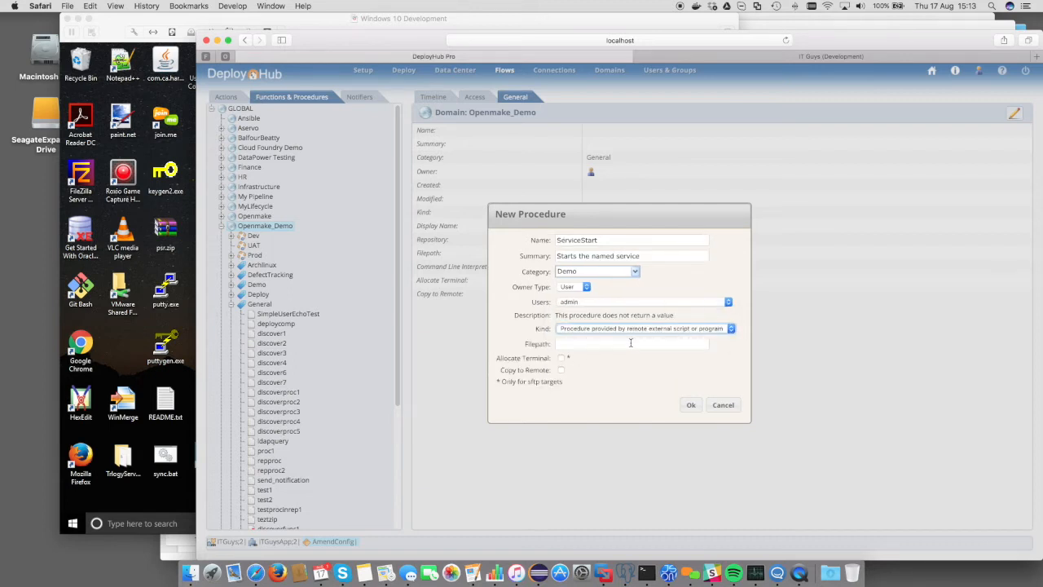
left_click(601, 343)
left_click(592, 345)
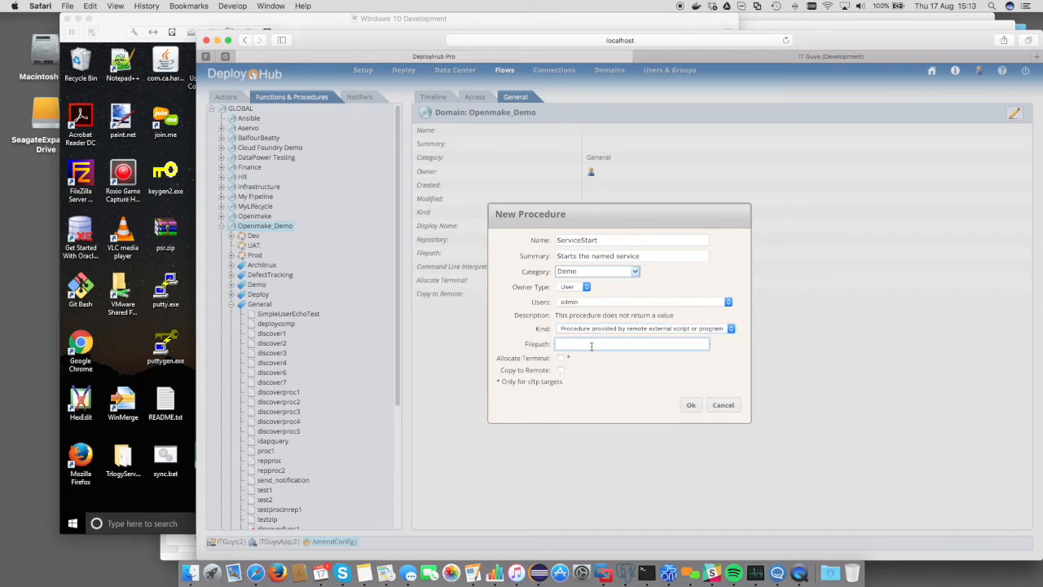
type("net")
left_click(689, 407)
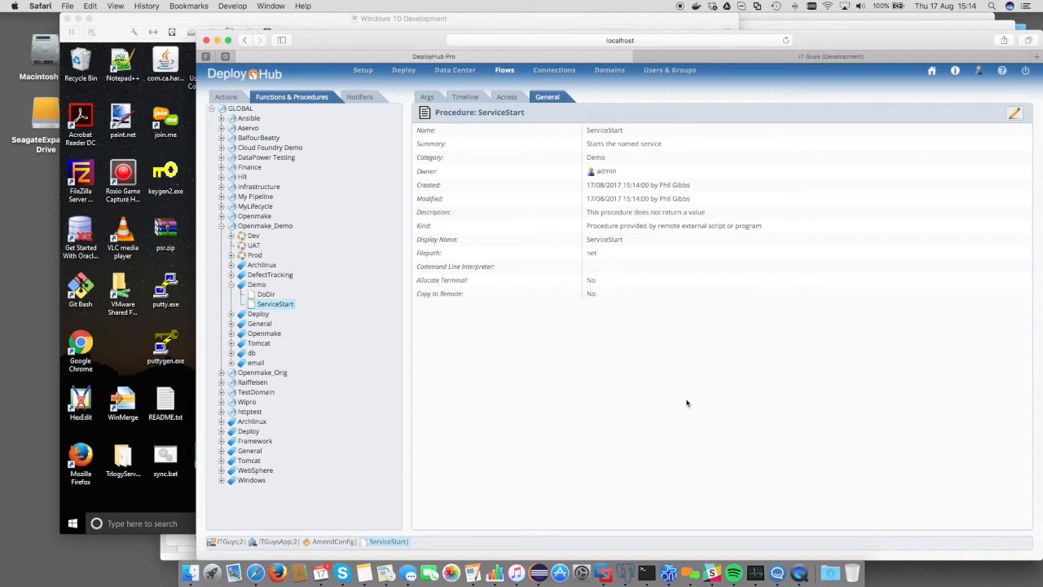
Add a command line switch named start to the ServiceStart procedure's arguments
left_click(425, 98)
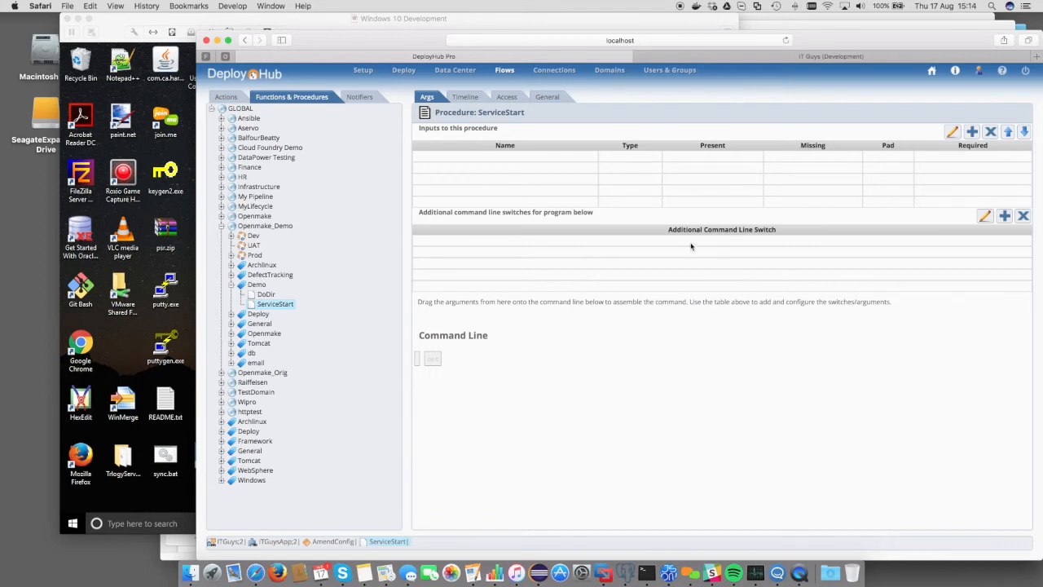
left_click(1004, 215)
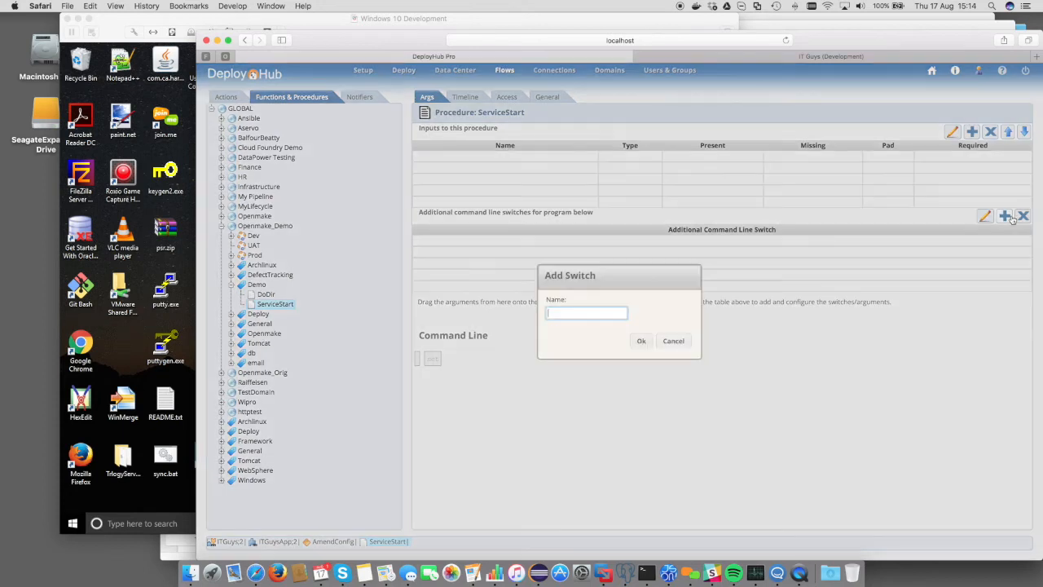
type("start")
left_click(641, 342)
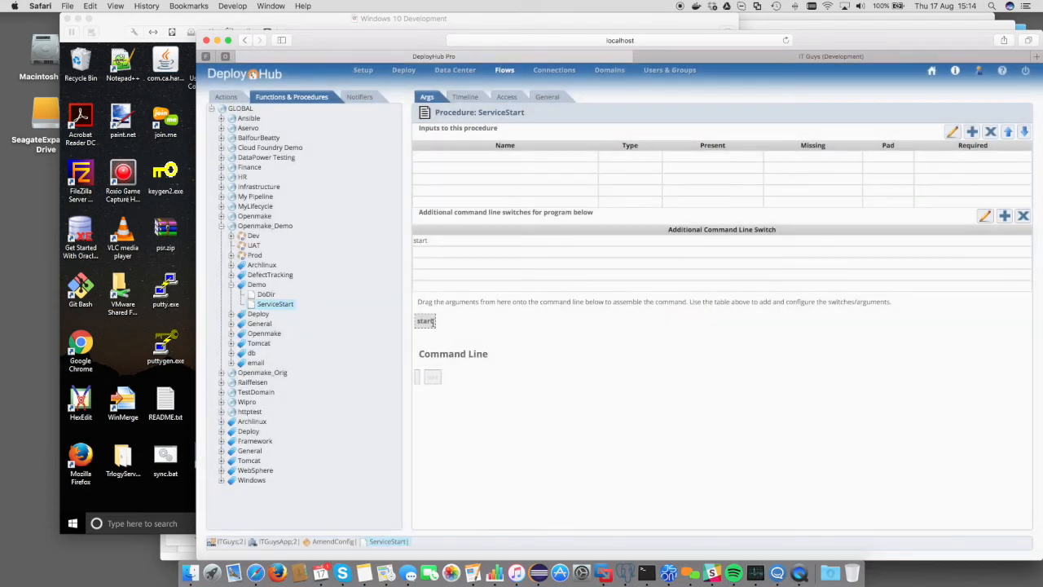
Add an input argument named ServiceName and assemble the command line as start followed by ServiceName
left_click(972, 133)
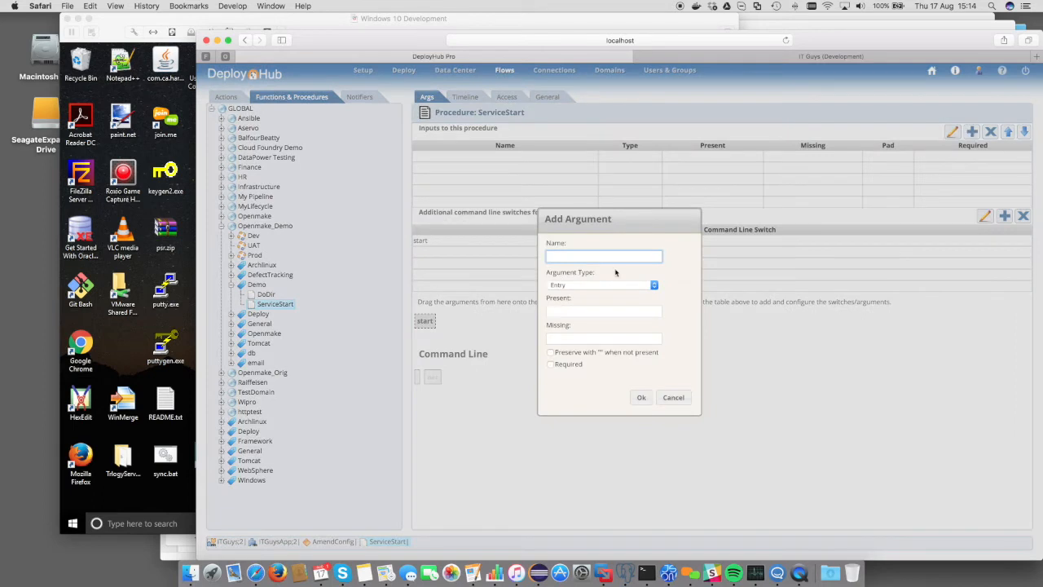
type("ServiceName")
left_click(640, 398)
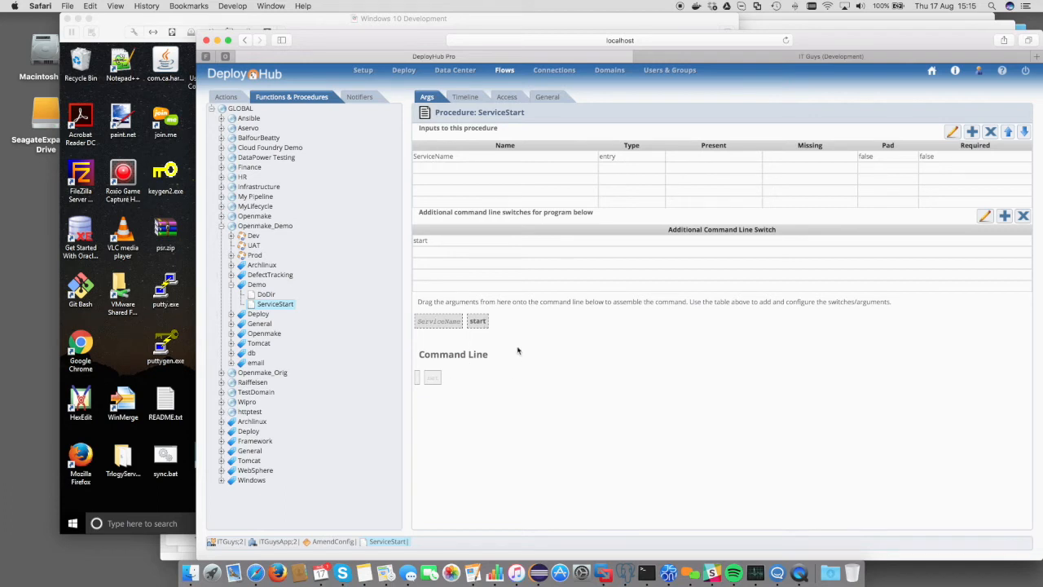
mouse_move(477, 321)
left_mouse_down()
mouse_move(484, 356)
mouse_move(465, 376)
left_mouse_up()
left_click_drag(440, 321, 535, 376)
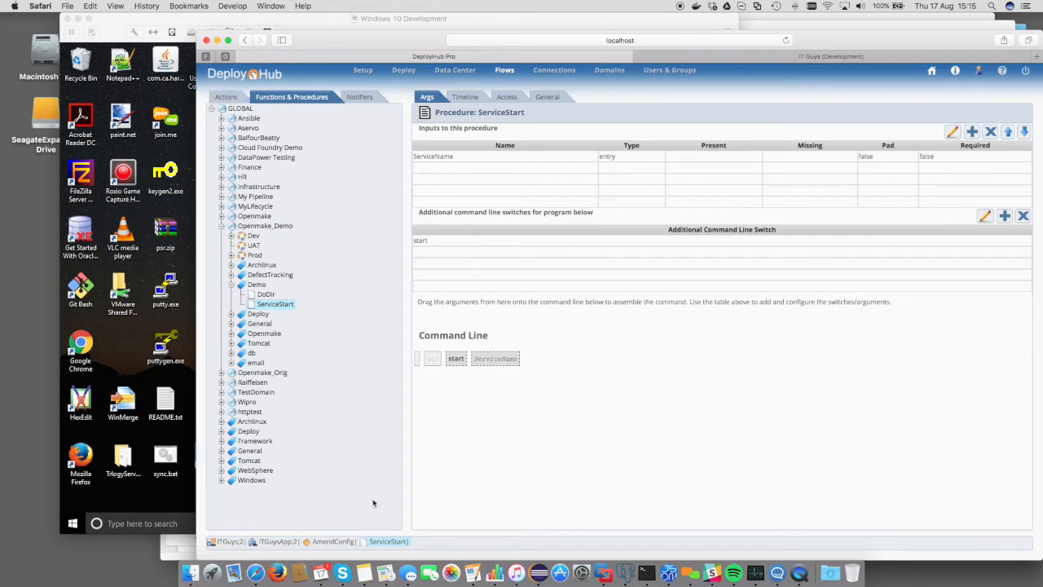
Return to the AmendConfig workflow and add the ServiceStart activity from the Demo category below Set Build Number
left_click(331, 543)
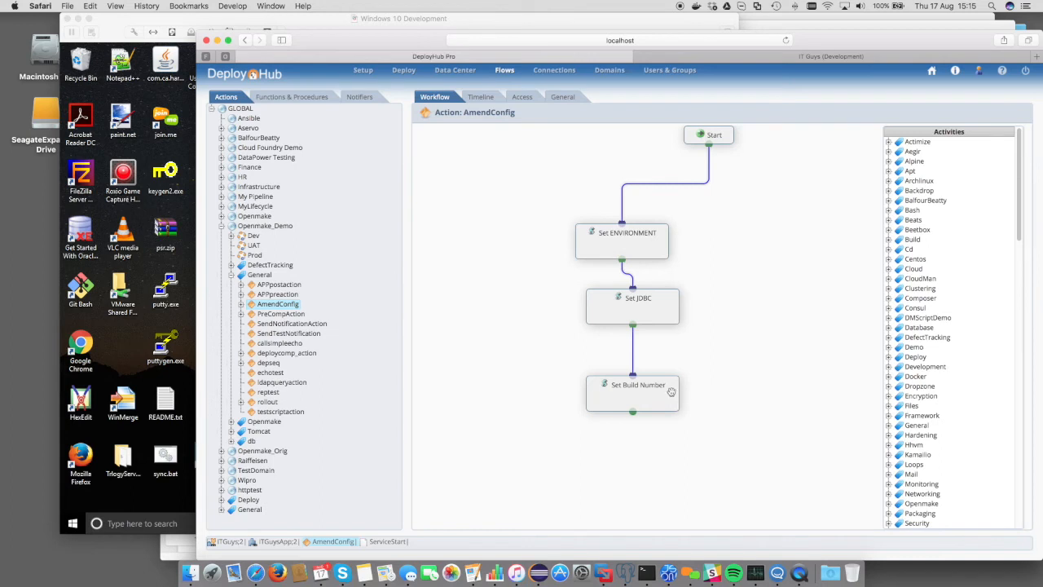
left_click(889, 348)
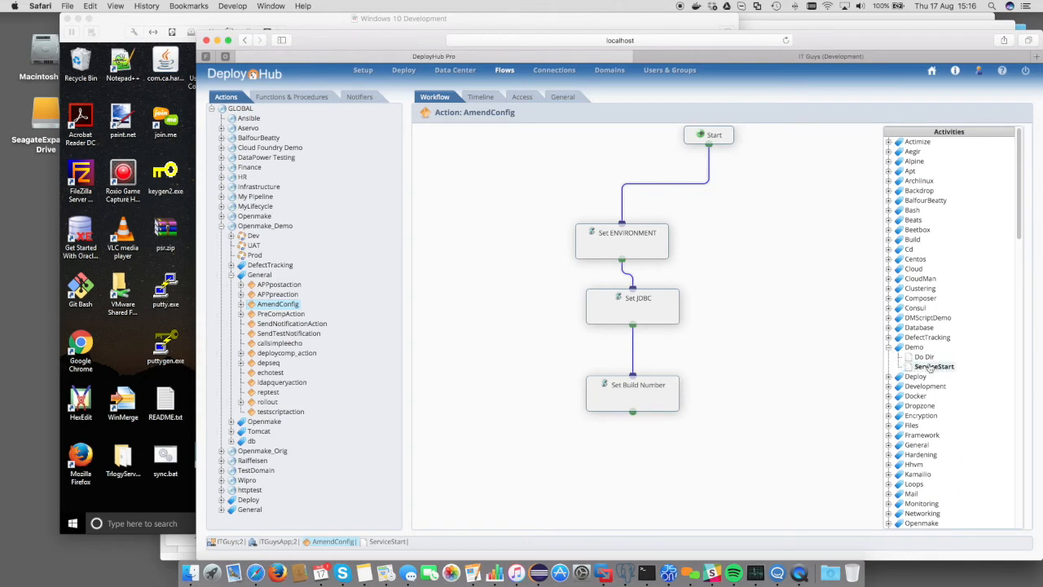
left_click_drag(933, 367, 694, 475)
left_click_drag(930, 372, 788, 459)
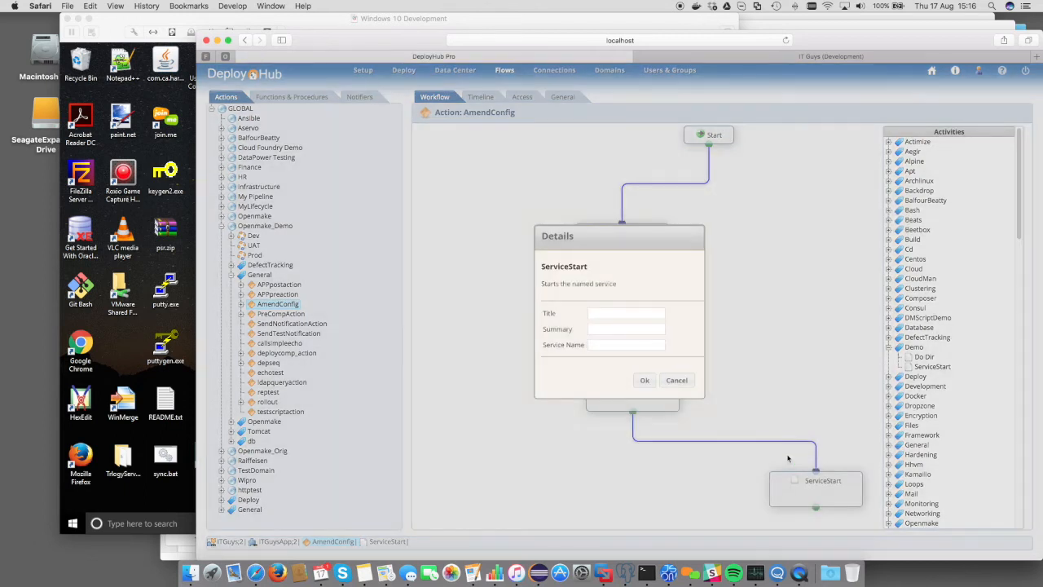
Set the ServiceStart activity's Service Name to CA Harvest SCM Agent Service, checking the name in Windows Services, and confirm
left_click(621, 345)
left_click(181, 150)
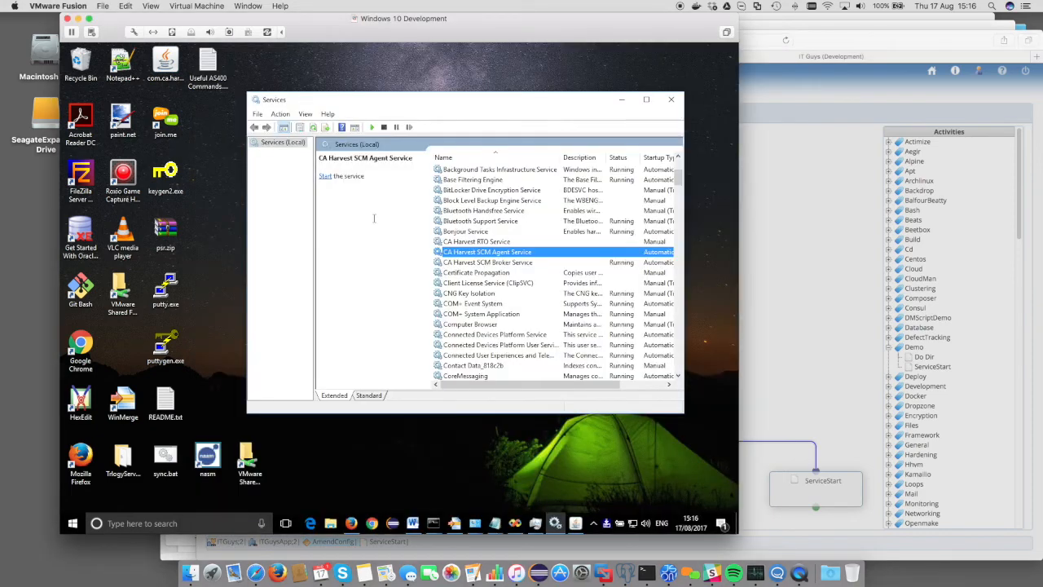
left_click(767, 300)
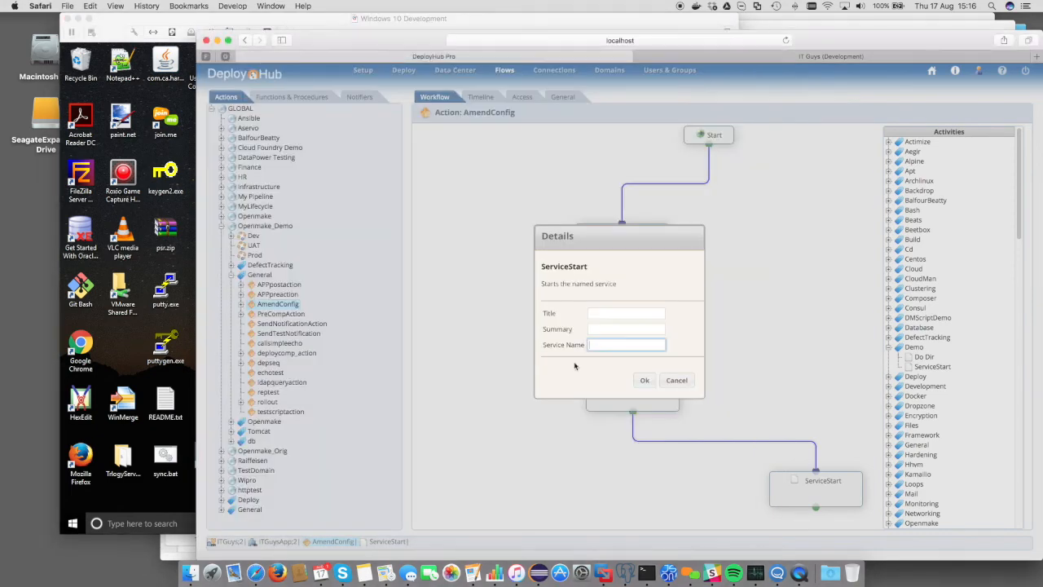
type("CA")
type(" Harvest SCM")
type(" Agent")
type(" Service")
left_click(644, 379)
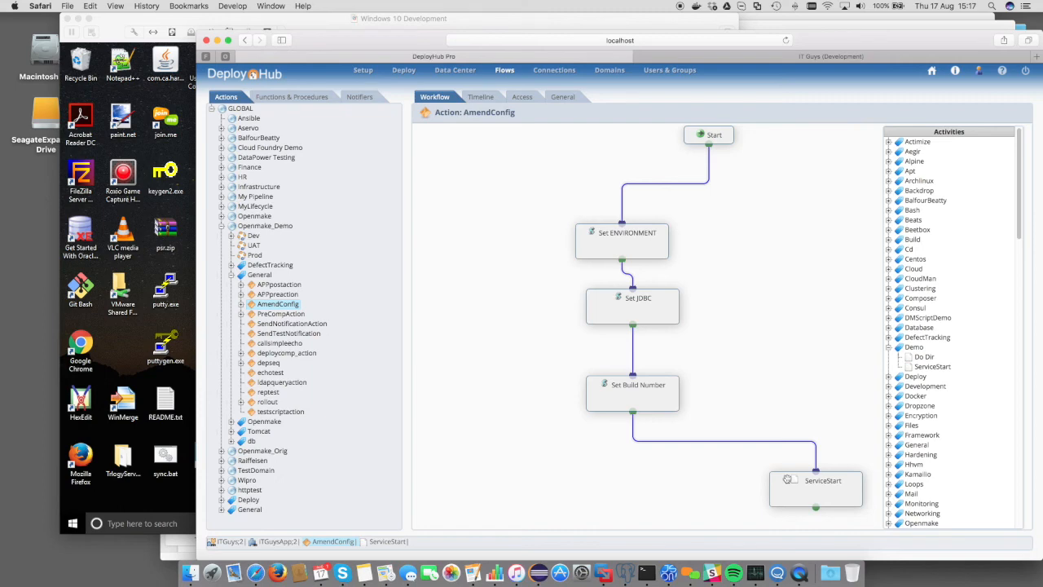
Deploy the application version ITGuys;2 to the test environment DevEnv1
left_click(278, 542)
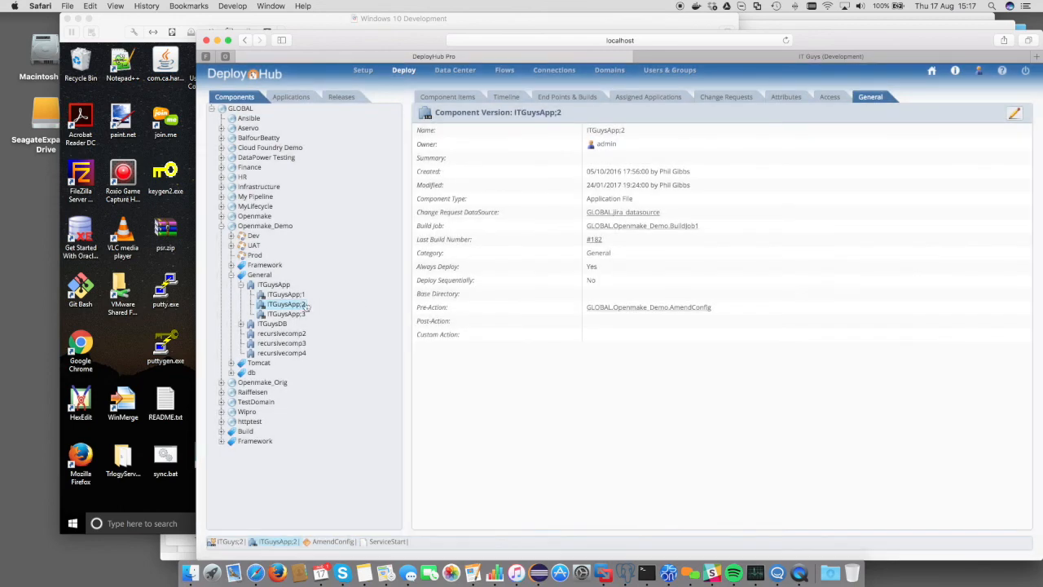
left_click(294, 98)
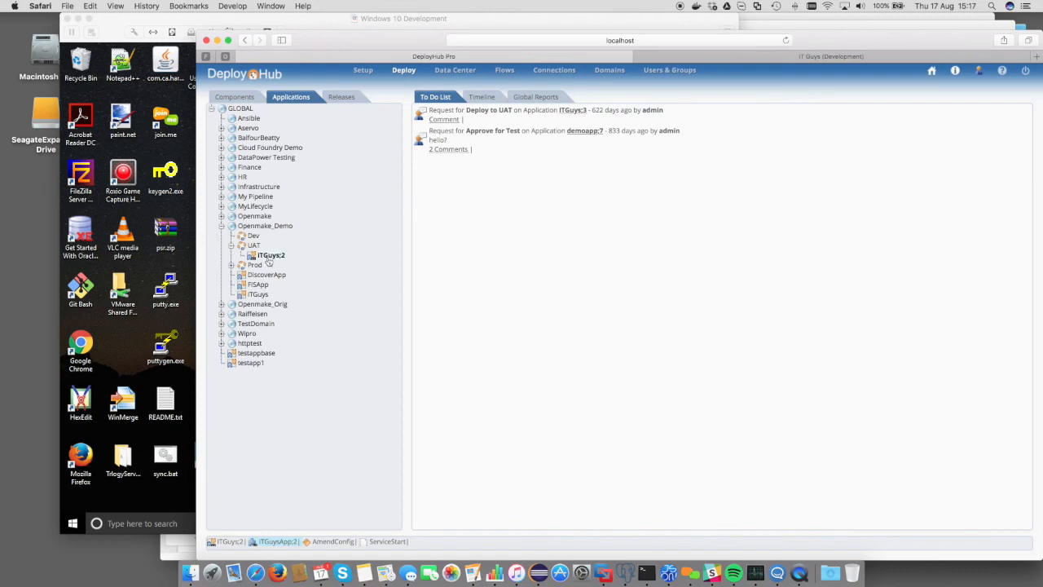
right_click(269, 257)
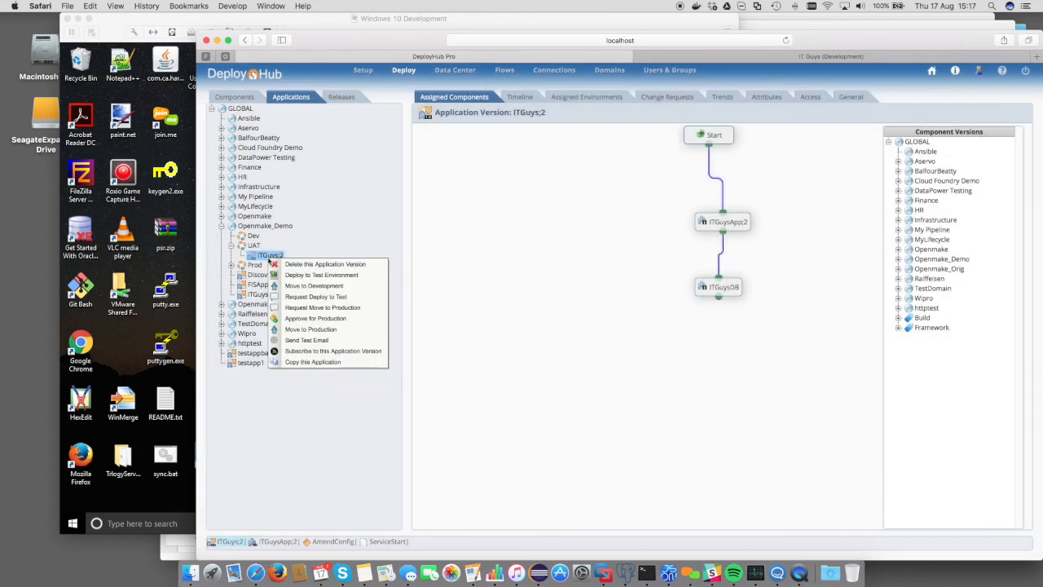
left_click(322, 275)
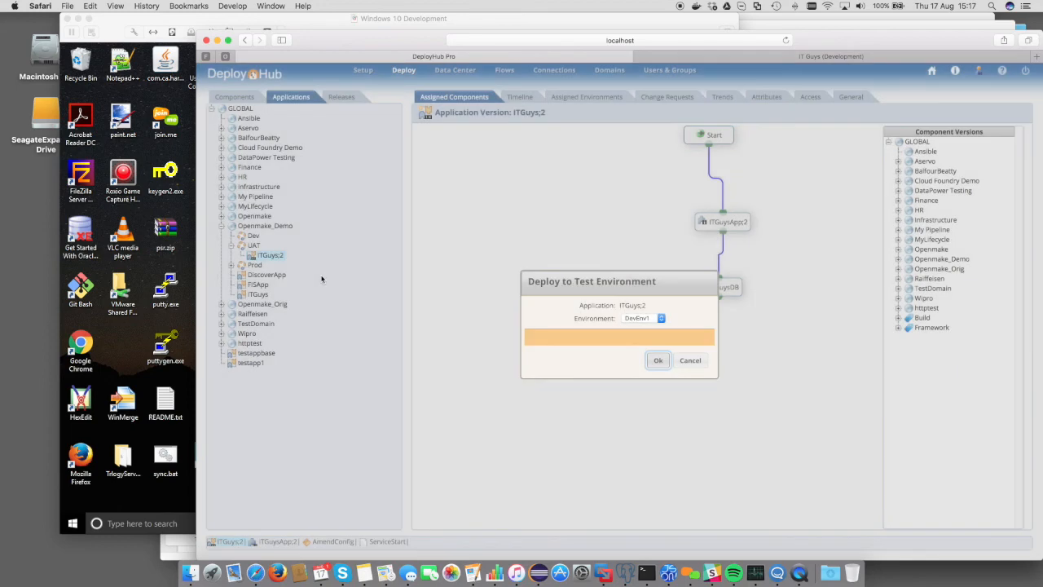
left_click(658, 360)
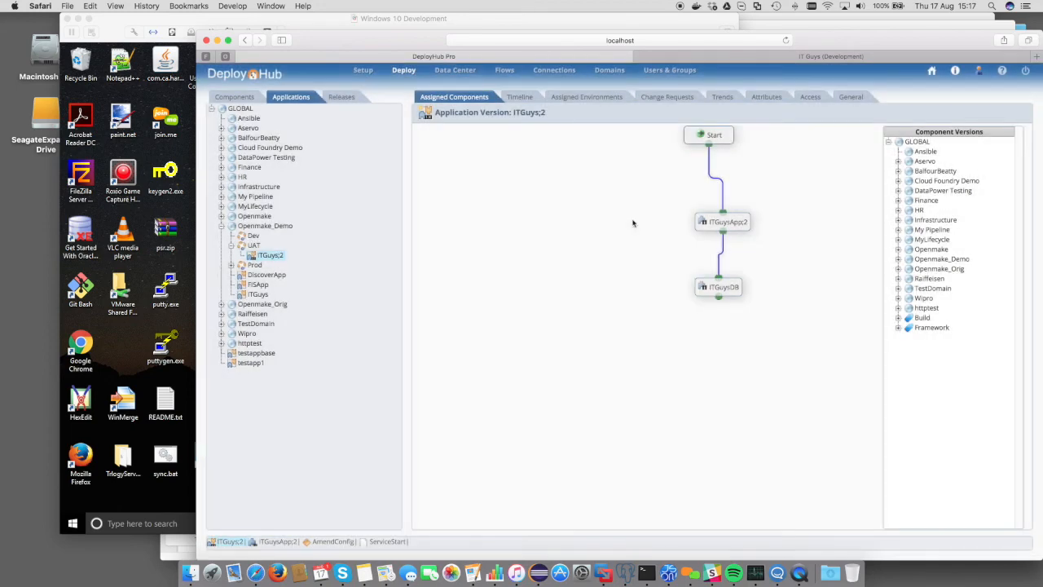
Open the log of the latest deployment from the application's timeline and close it
left_click(519, 97)
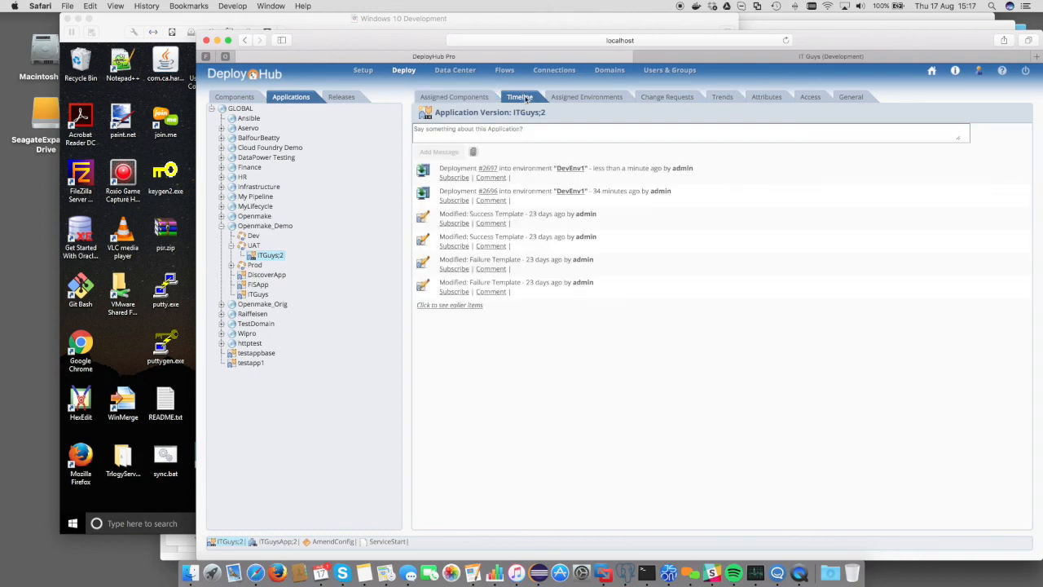
left_click(492, 169)
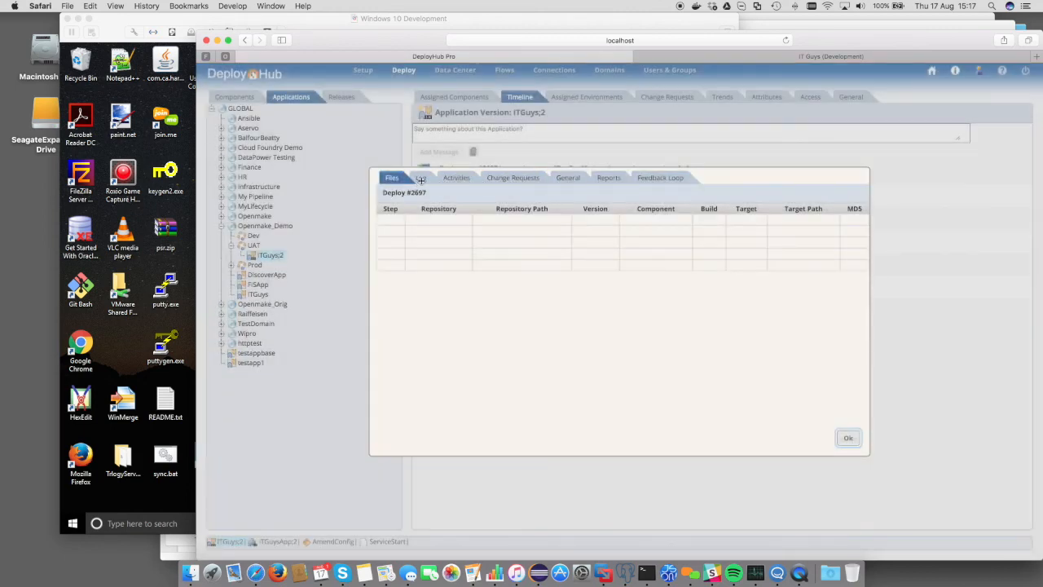
left_click(423, 179)
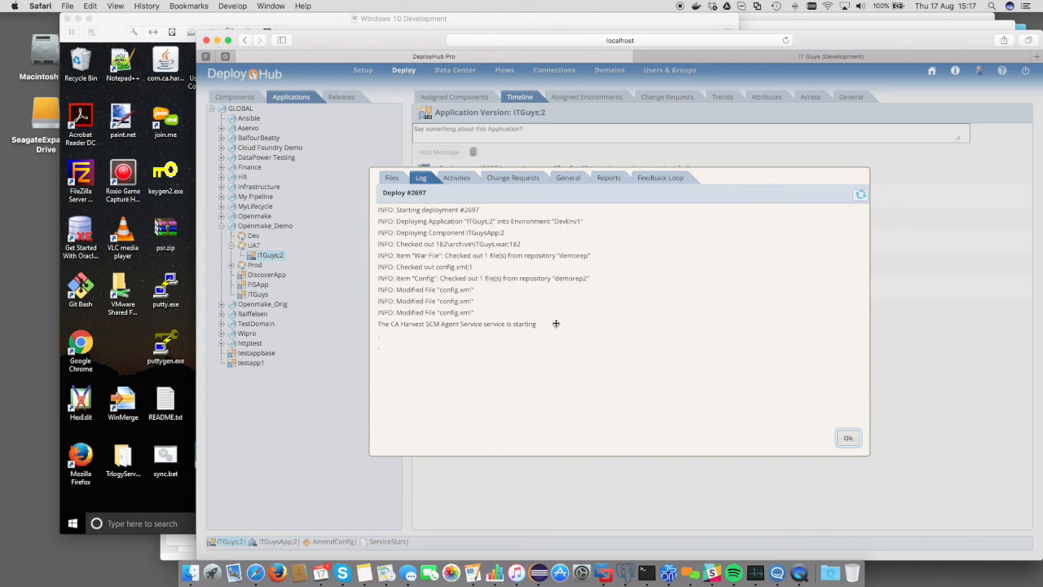
left_click(850, 440)
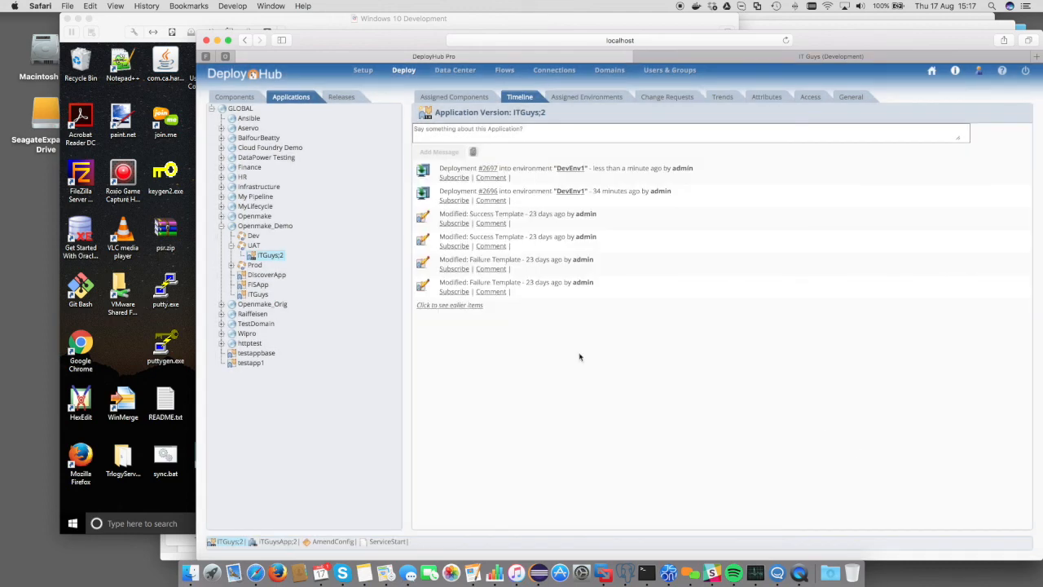
Refresh the Windows Services list to check the CA Harvest SCM Agent Service status
left_click(150, 214)
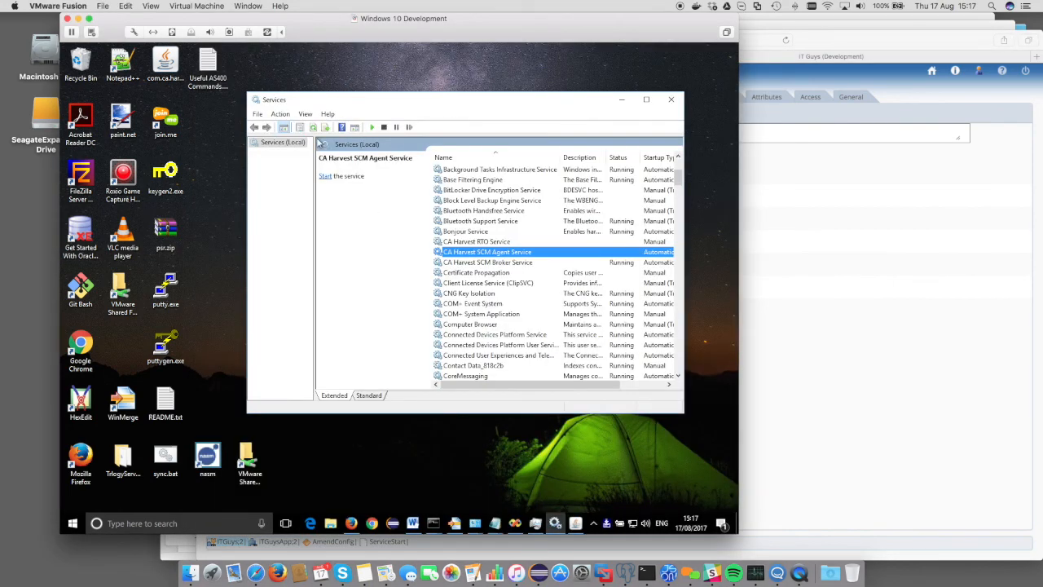
left_click(284, 116)
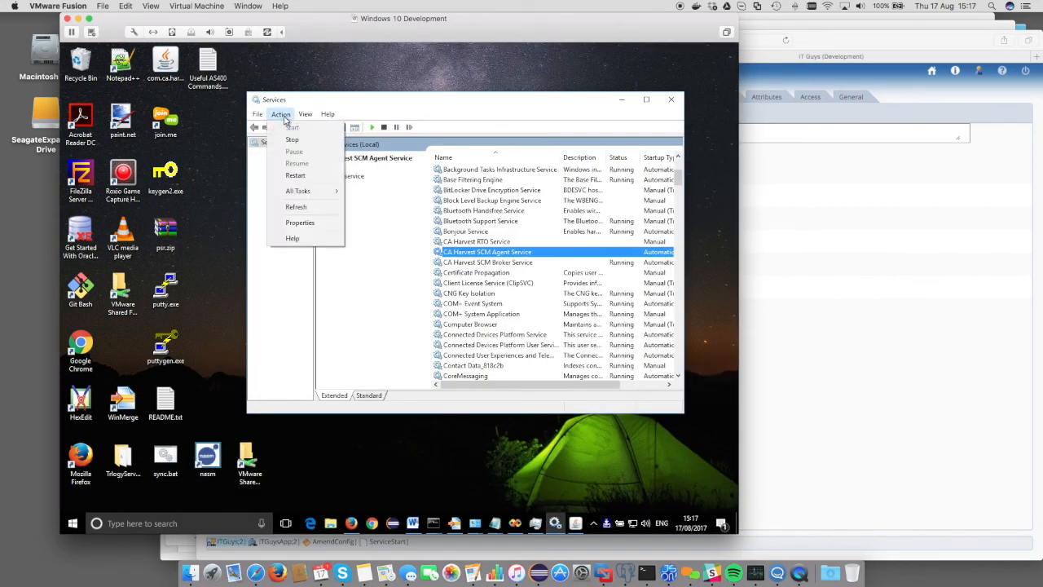
left_click(304, 206)
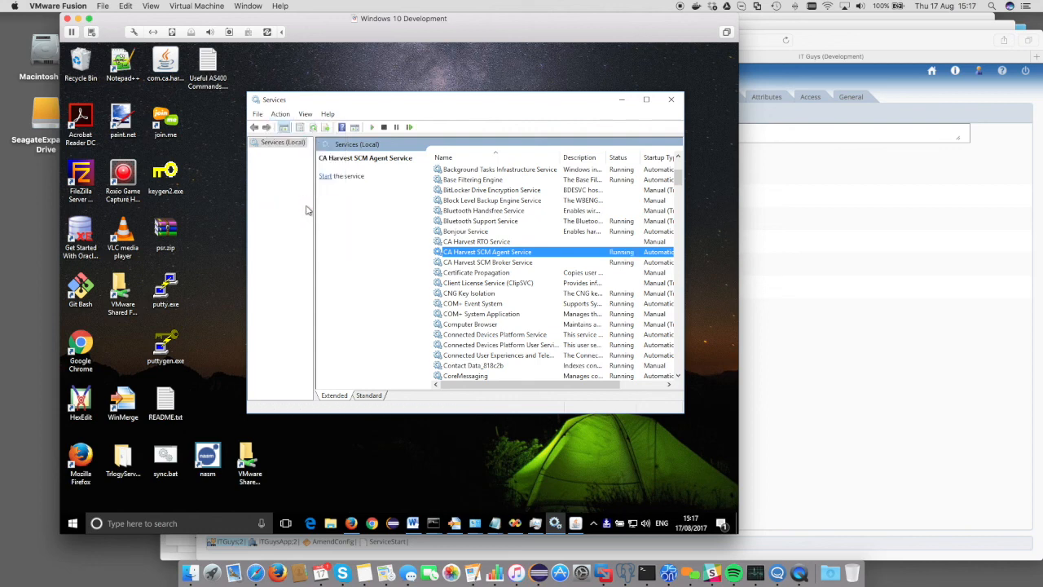